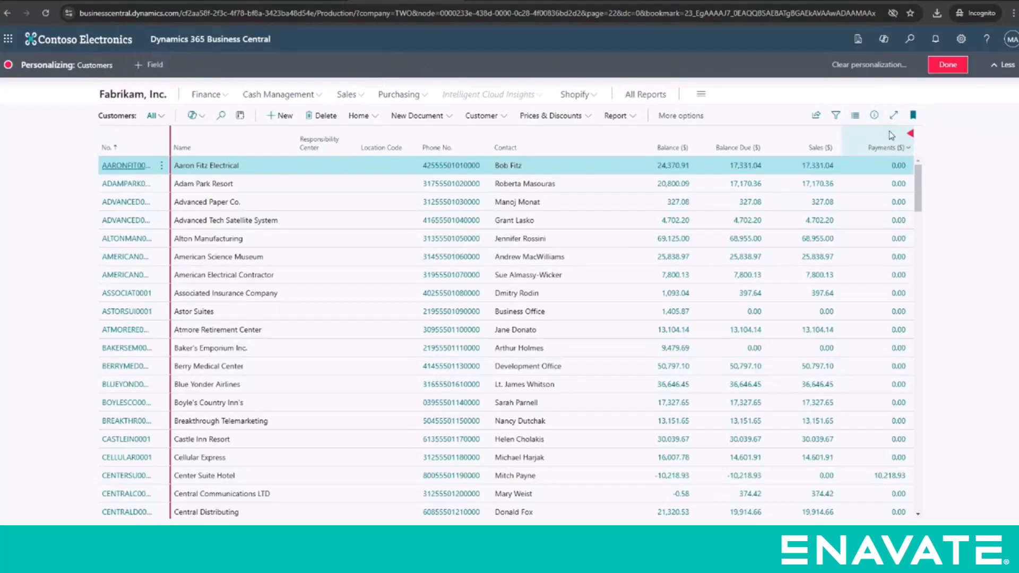
# - Add the Salesperson Code field as a column between Contact and Balance ($) in the customer list and finish personalizing
pyautogui.click(150, 64)
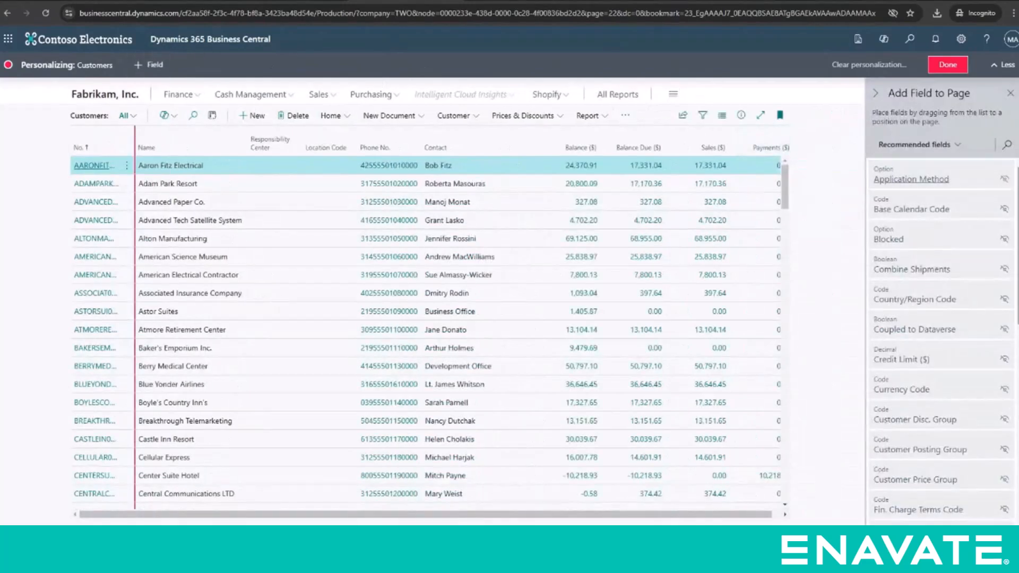
pyautogui.moveTo(1018, 207); pyautogui.dragTo(1017, 405)
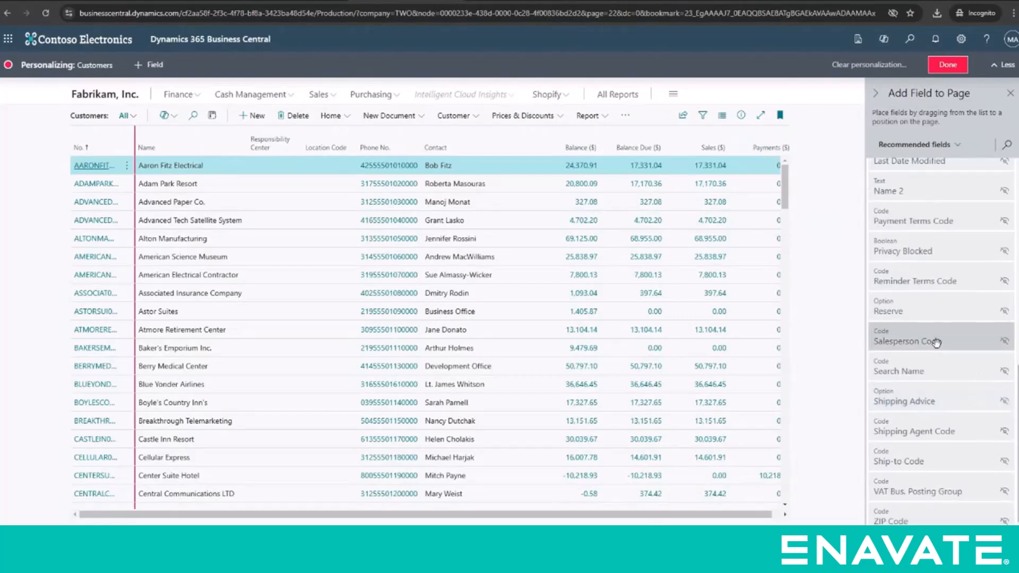
pyautogui.moveTo(895, 331); pyautogui.dragTo(544, 151)
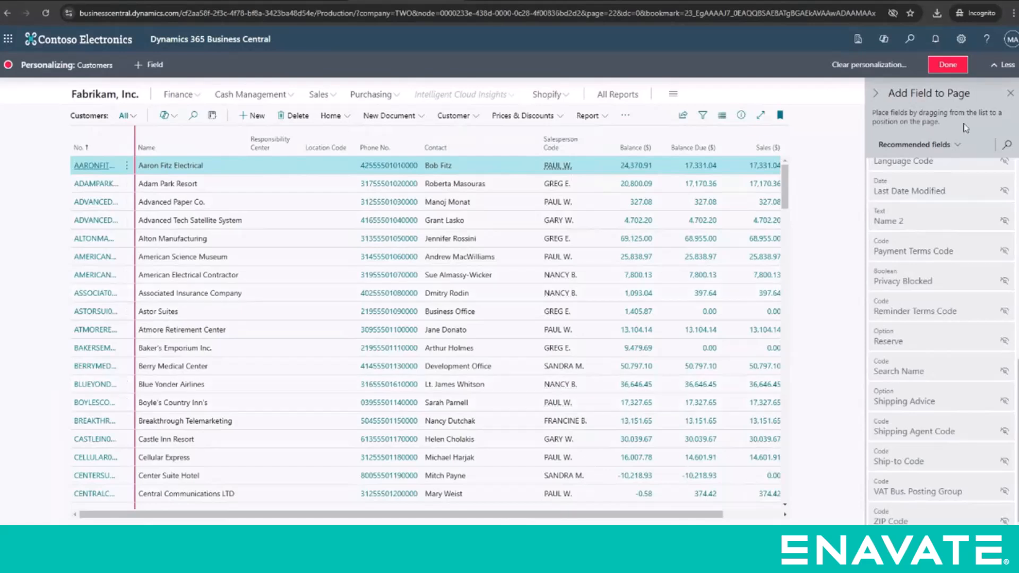
pyautogui.click(945, 65)
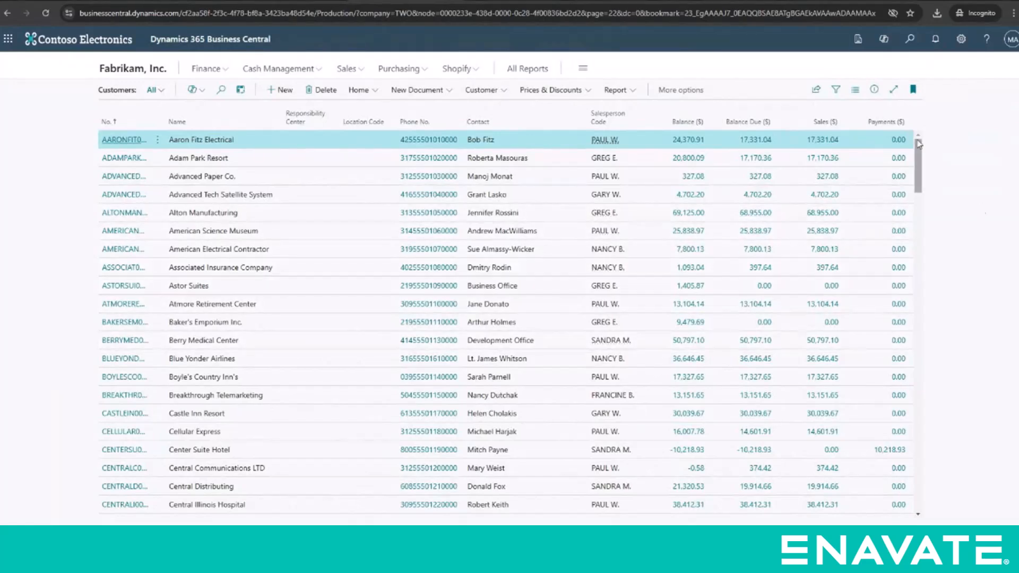
# - Export the customer list with Edit in Excel as Customer Card (2) and open the workbook with editing enabled
pyautogui.click(816, 92)
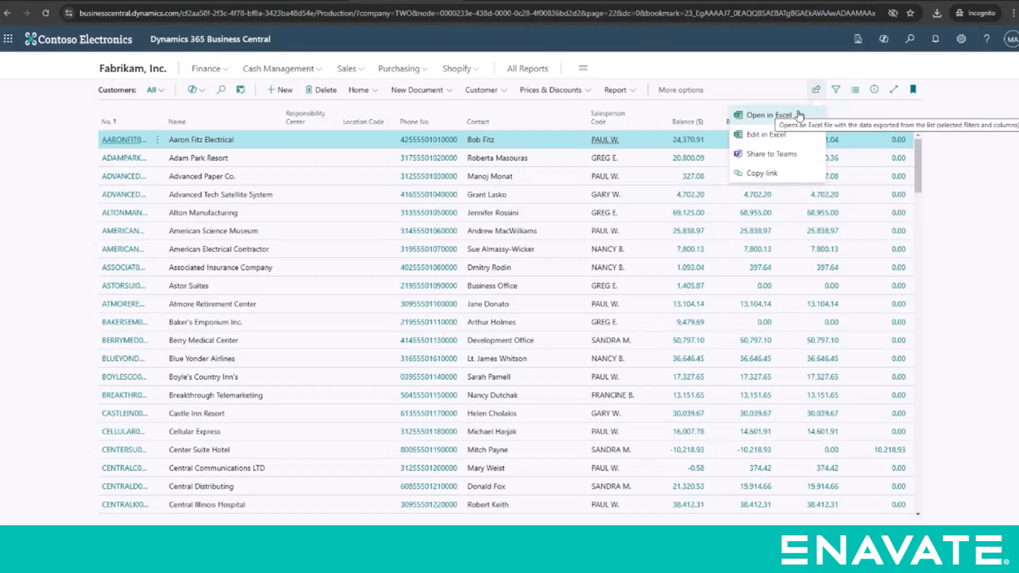
pyautogui.click(784, 139)
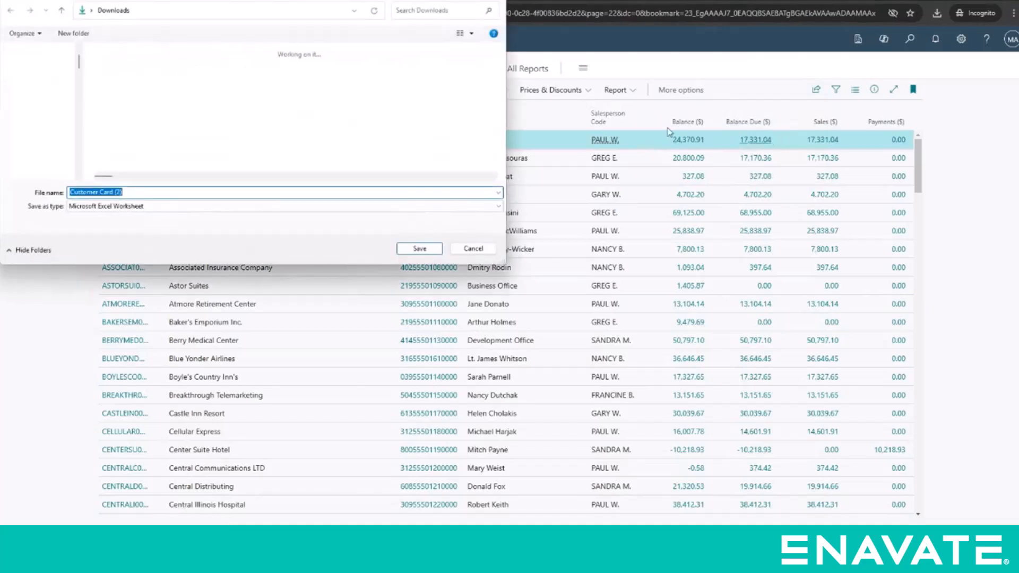
pyautogui.click(419, 249)
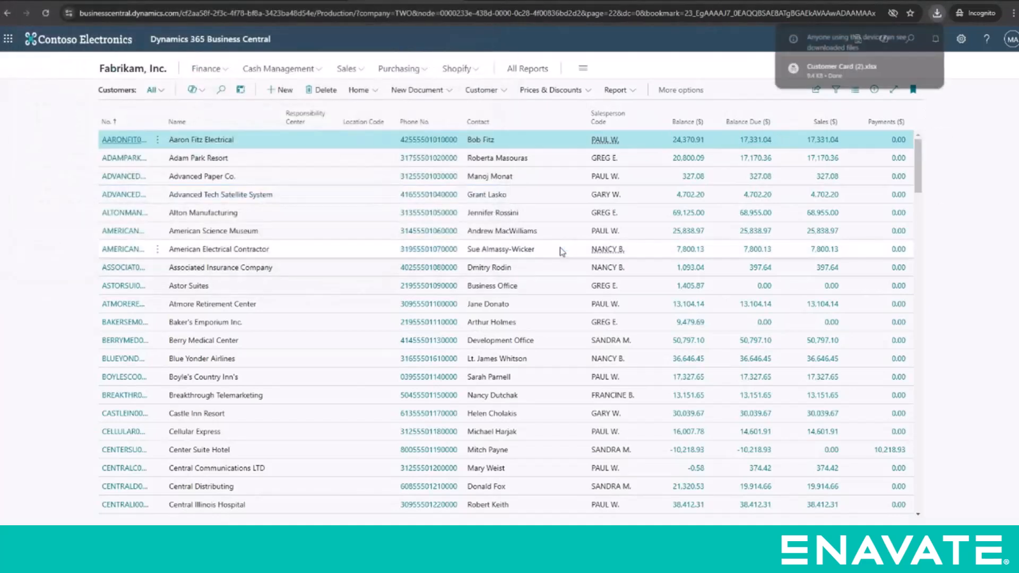
pyautogui.click(819, 73)
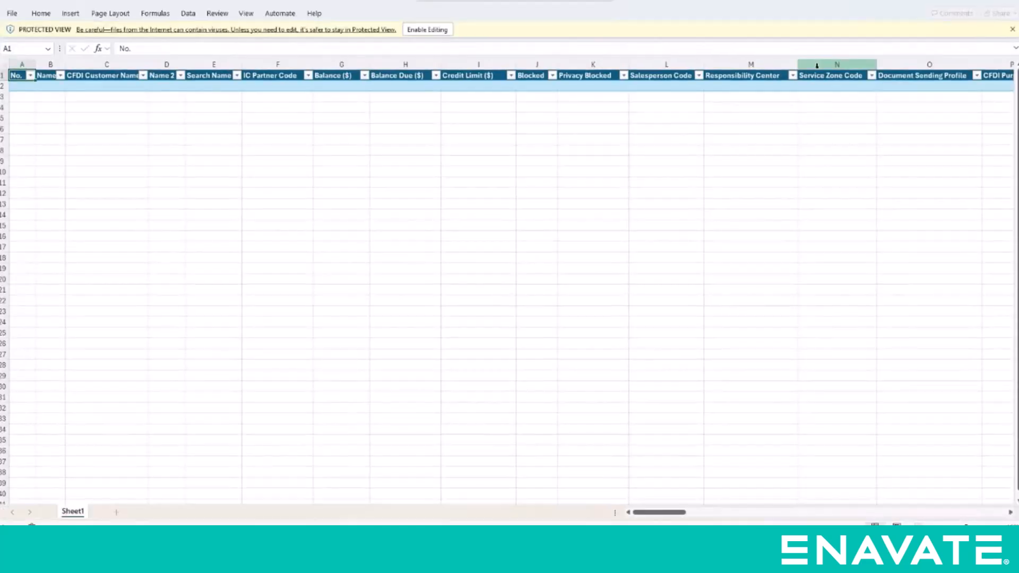
pyautogui.click(427, 30)
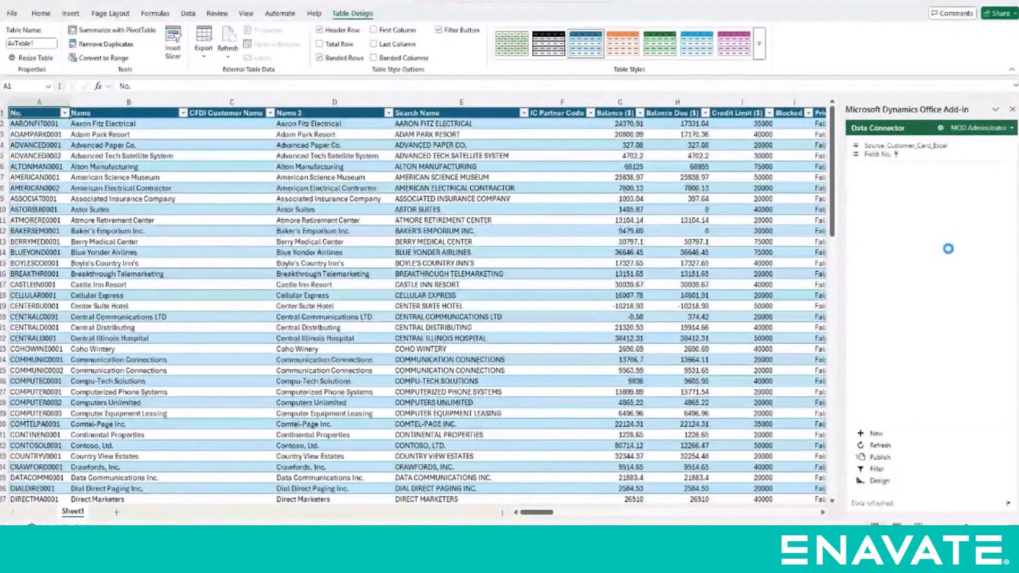
# - Filter the Salesperson Code column to only the salesperson assigned to Aaron Fitz Electrical
pyautogui.click(823, 512)
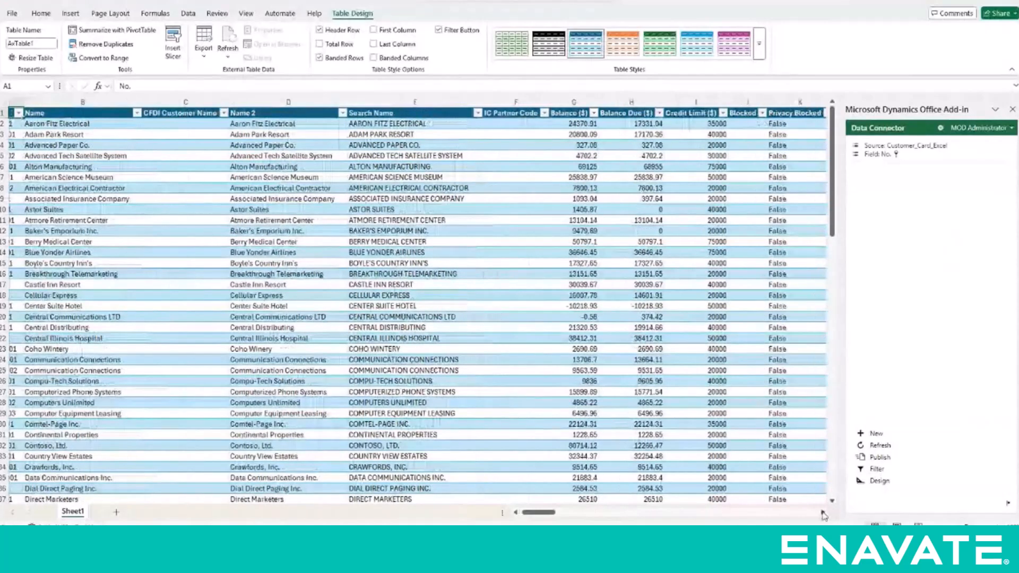
pyautogui.click(823, 513)
pyautogui.click(823, 513)
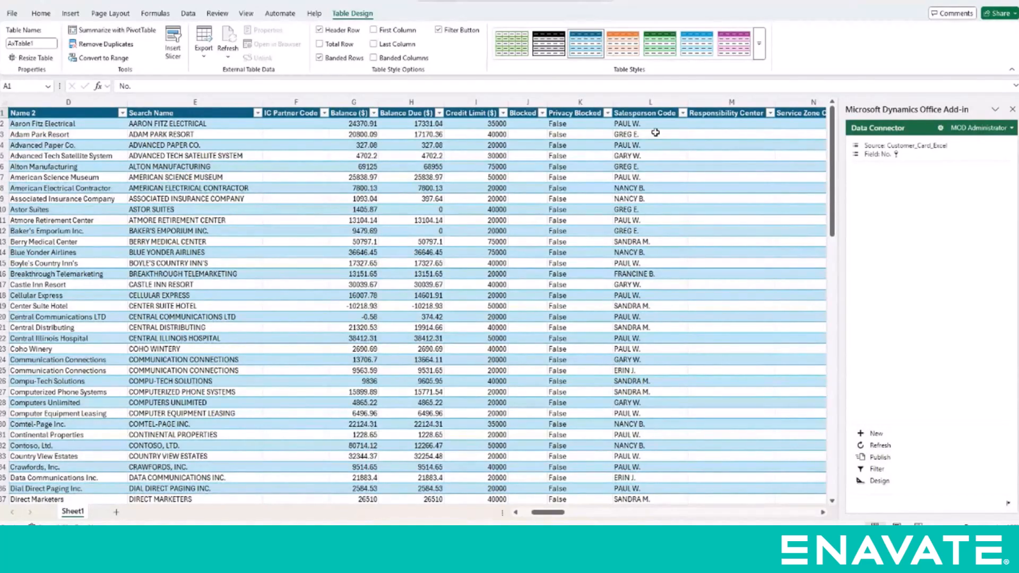
pyautogui.click(683, 113)
pyautogui.click(588, 253)
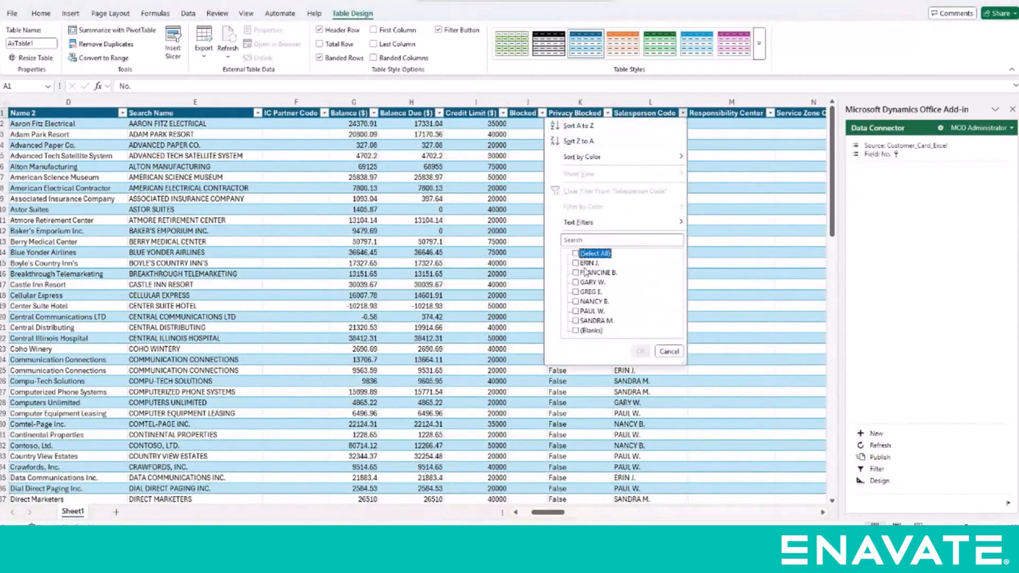
pyautogui.click(576, 312)
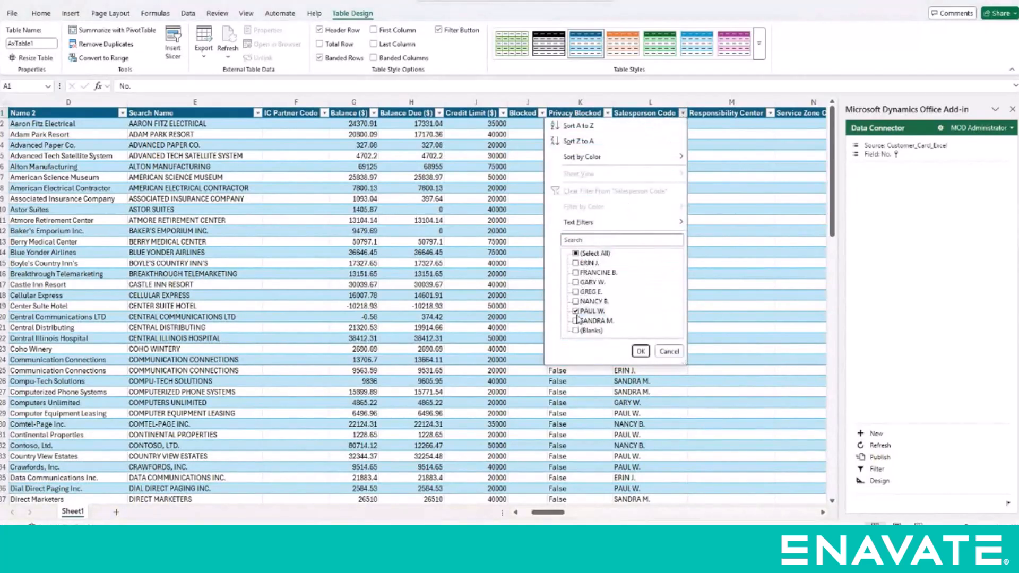
pyautogui.click(641, 352)
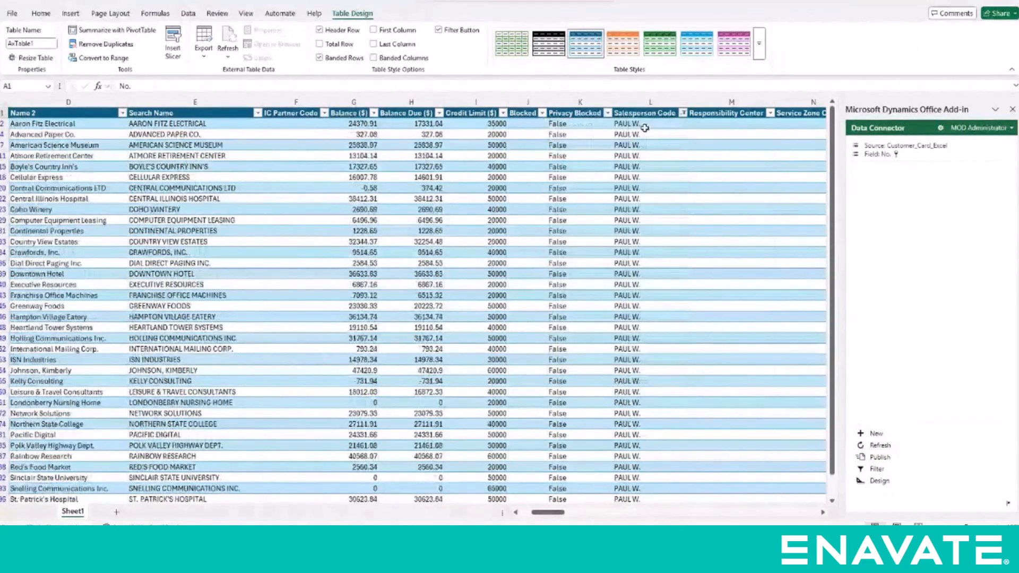
# - Enter a replacement salesperson code for Aaron Fitz Electrical and fill it down through all filtered customer rows
pyautogui.click(644, 128)
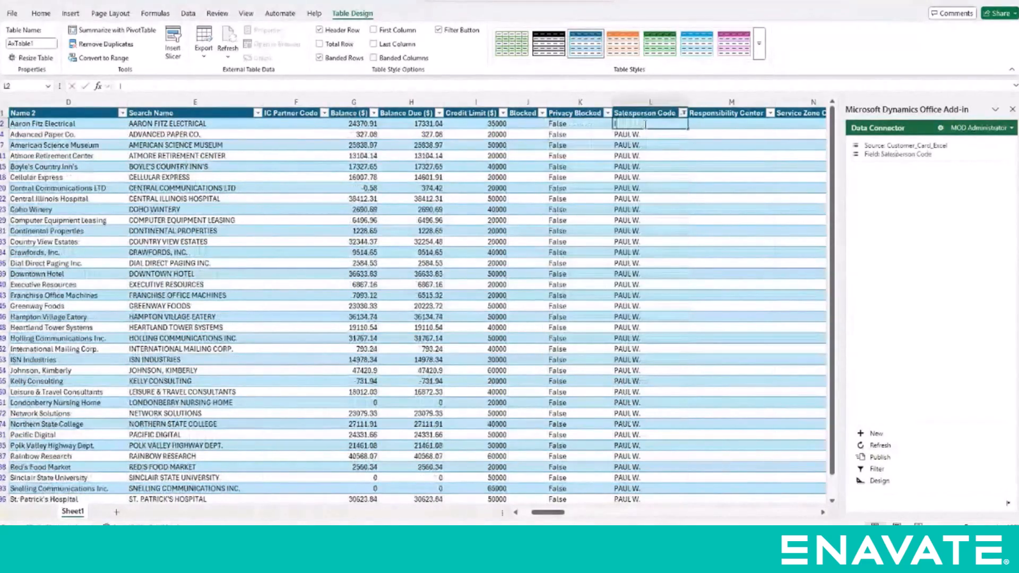
pyautogui.write('IAM. M')
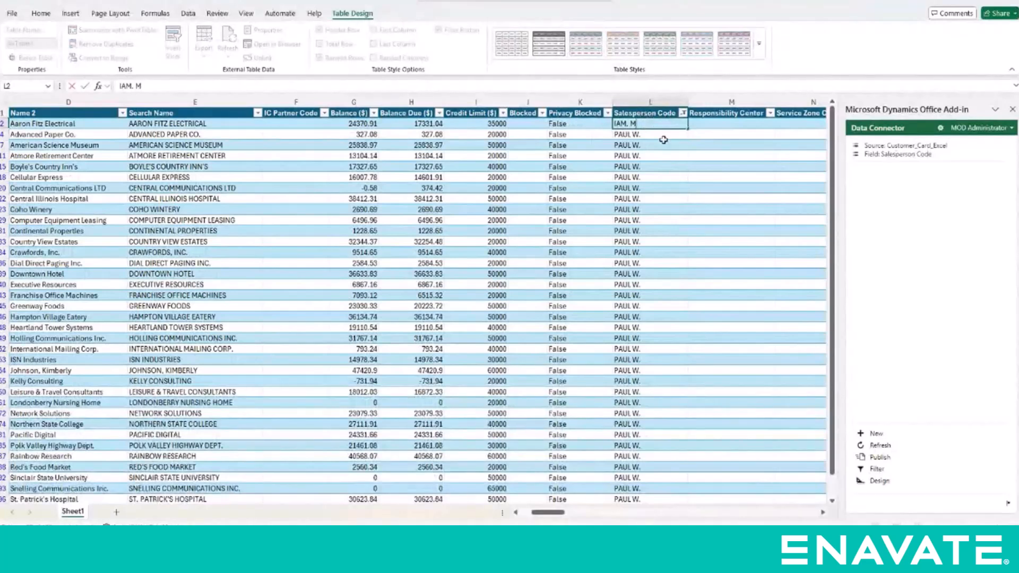
pyautogui.hotkey('ctrl', 'Return')
pyautogui.moveTo(688, 129); pyautogui.dragTo(676, 474)
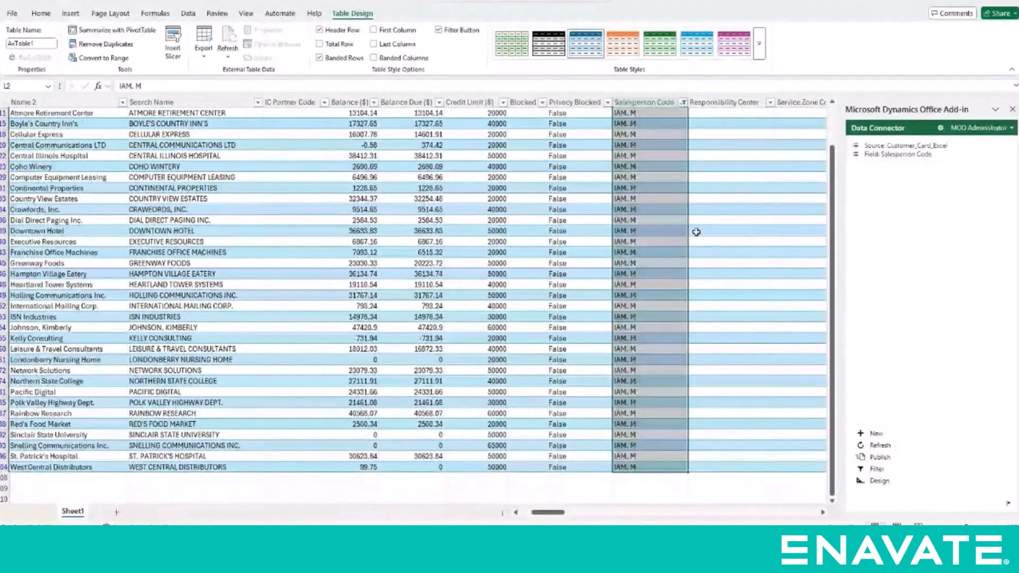
# - Try to publish the salesperson code changes, first with the filter applied and again after clearing the Salesperson Code filter
pyautogui.click(882, 457)
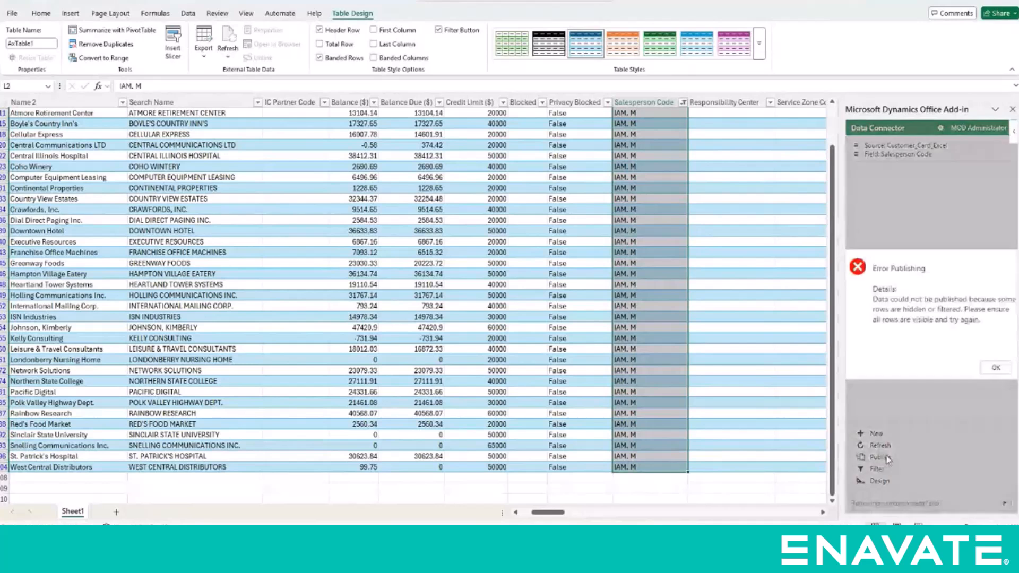
pyautogui.click(996, 368)
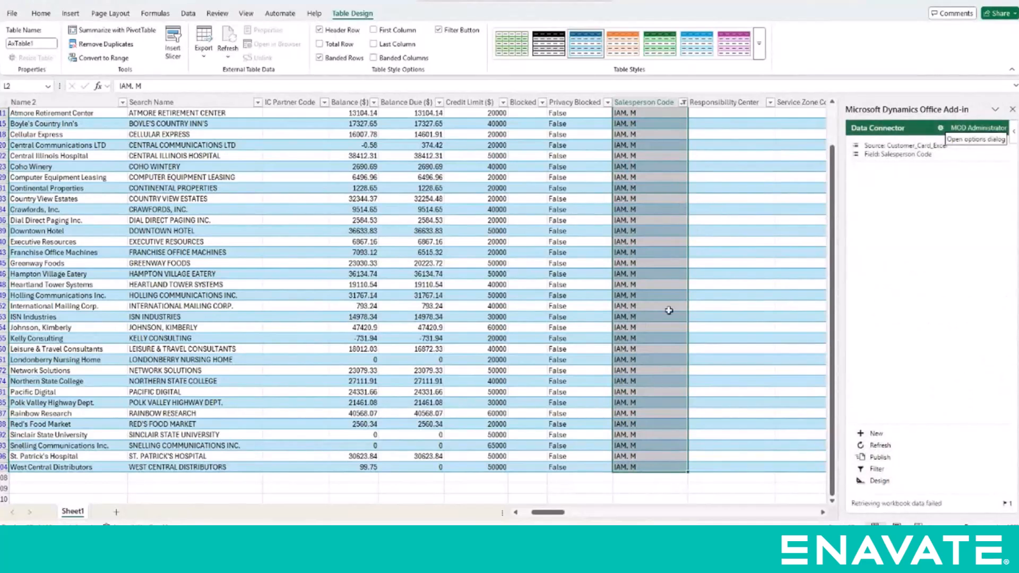
pyautogui.click(683, 102)
pyautogui.click(575, 243)
pyautogui.click(641, 342)
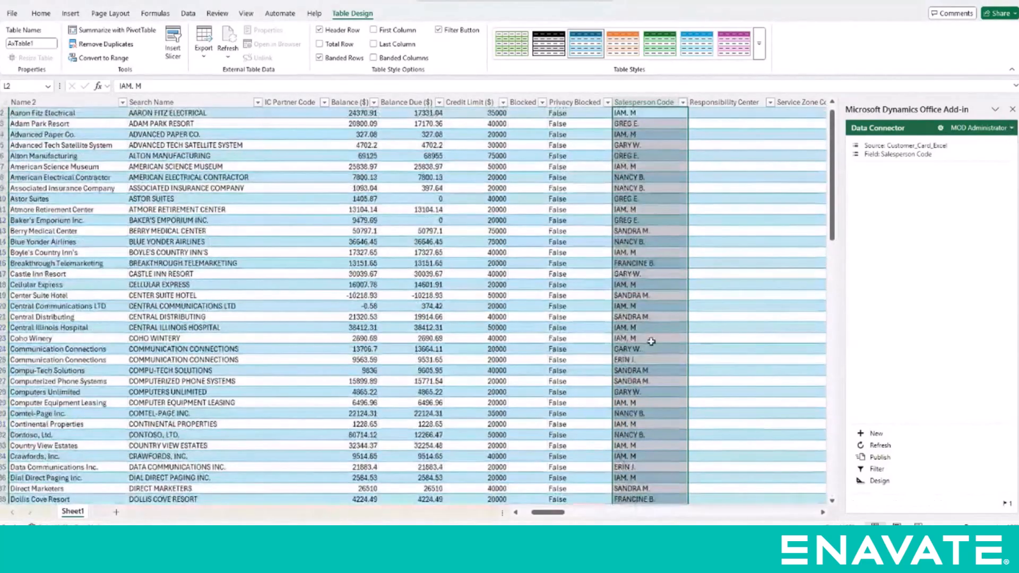
pyautogui.click(876, 457)
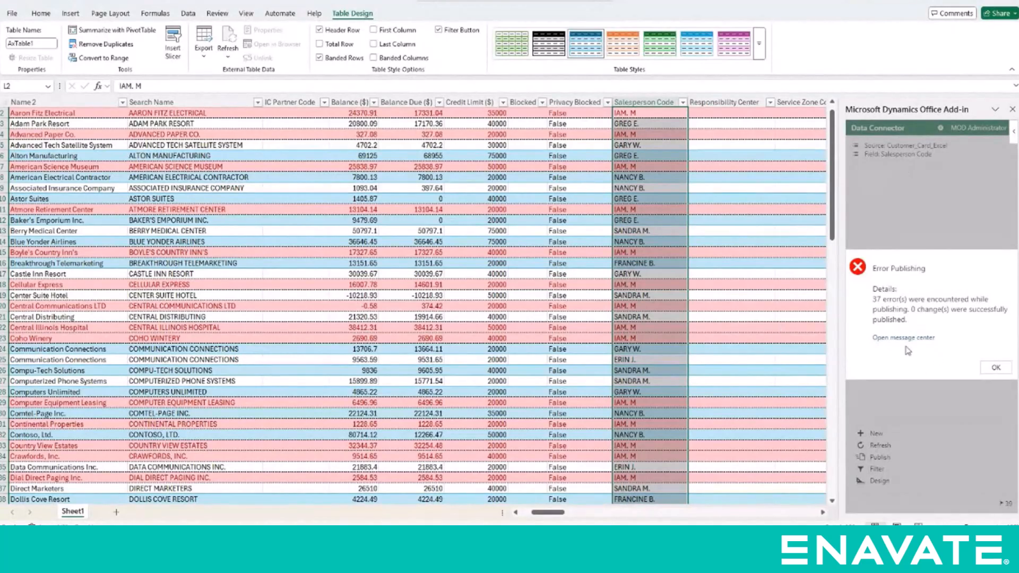
pyautogui.click(996, 367)
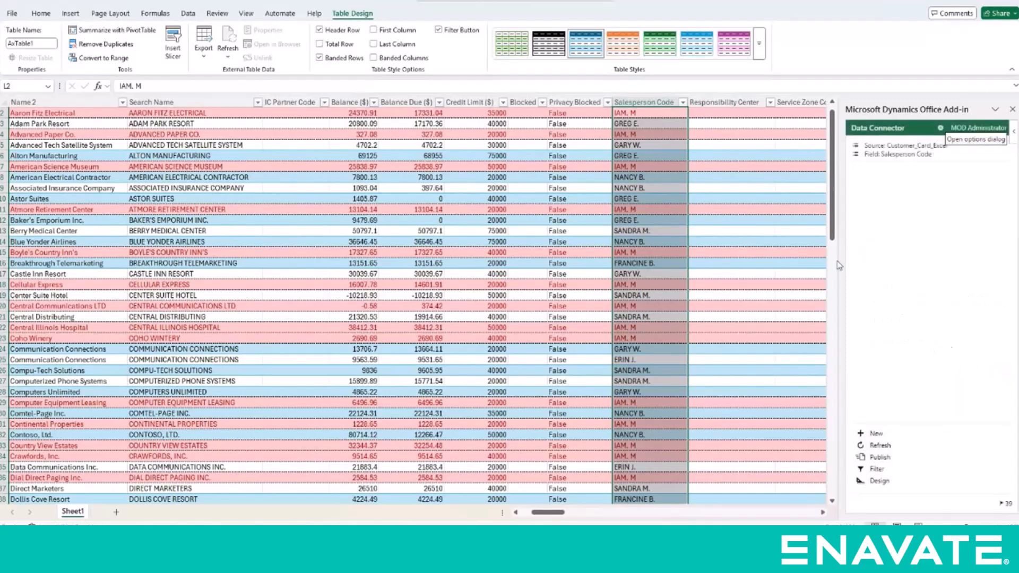
# - Filter the Salesperson Code column to only the rows with the mistyped replacement code
pyautogui.click(682, 102)
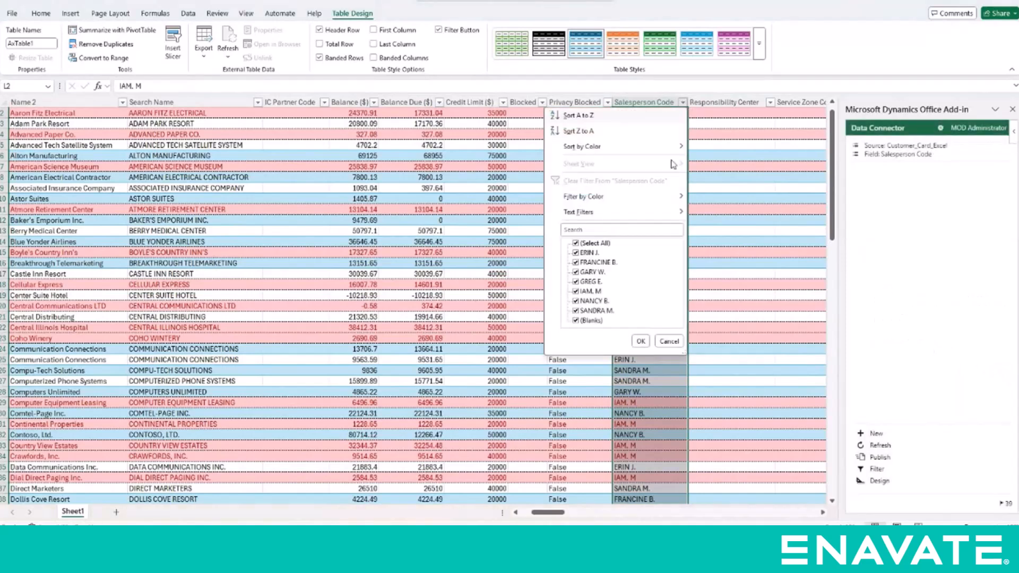
pyautogui.click(576, 243)
pyautogui.click(576, 291)
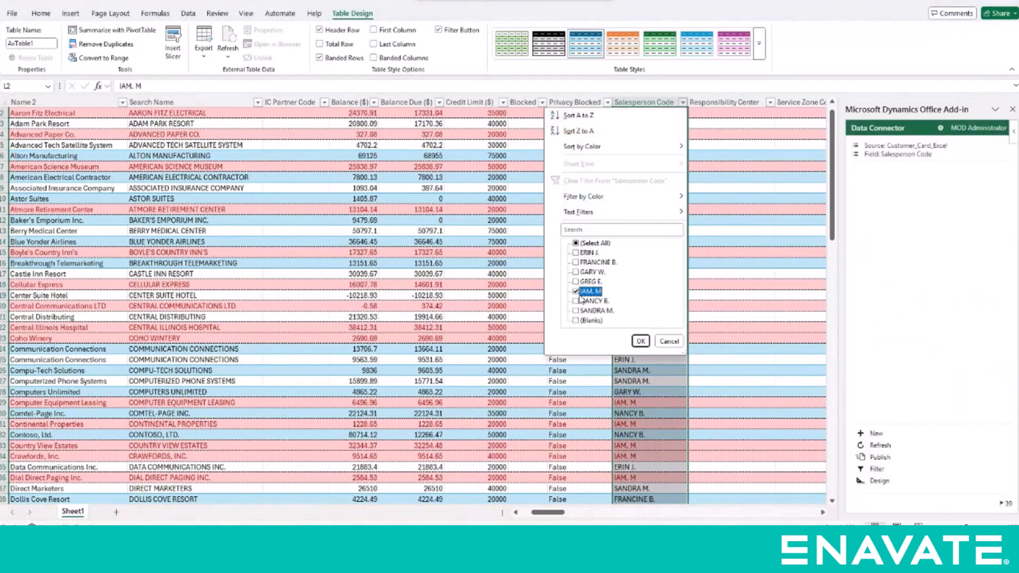
pyautogui.click(641, 341)
# - Correct the salesperson code for Aaron Fitz Electrical and fill it down through the last filtered customer row
pyautogui.click(654, 123)
pyautogui.click(651, 113)
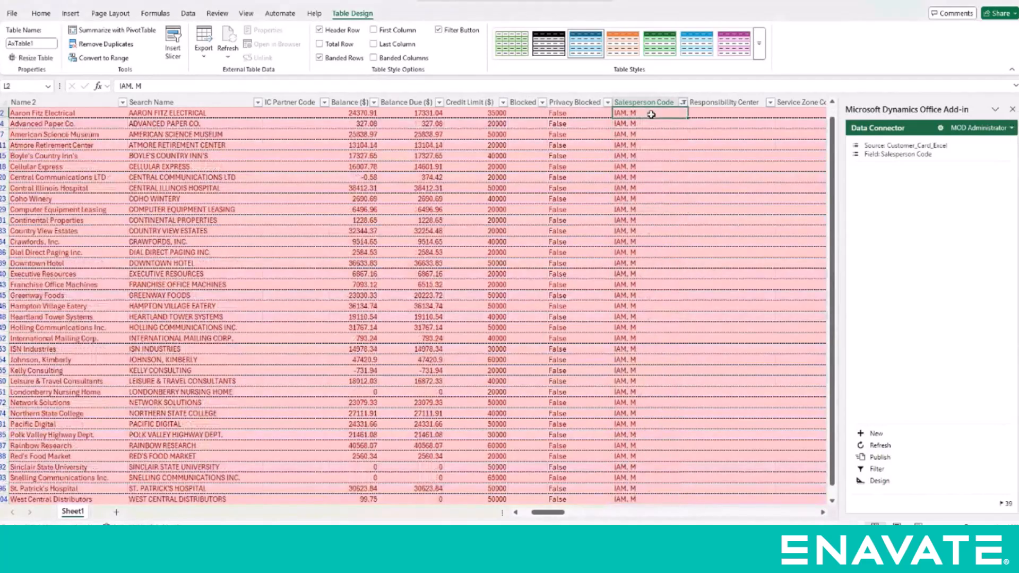
pyautogui.doubleClick(644, 113)
pyautogui.press('BackSpace')
pyautogui.press('BackSpace')
pyautogui.press('BackSpace')
pyautogui.press('BackSpace')
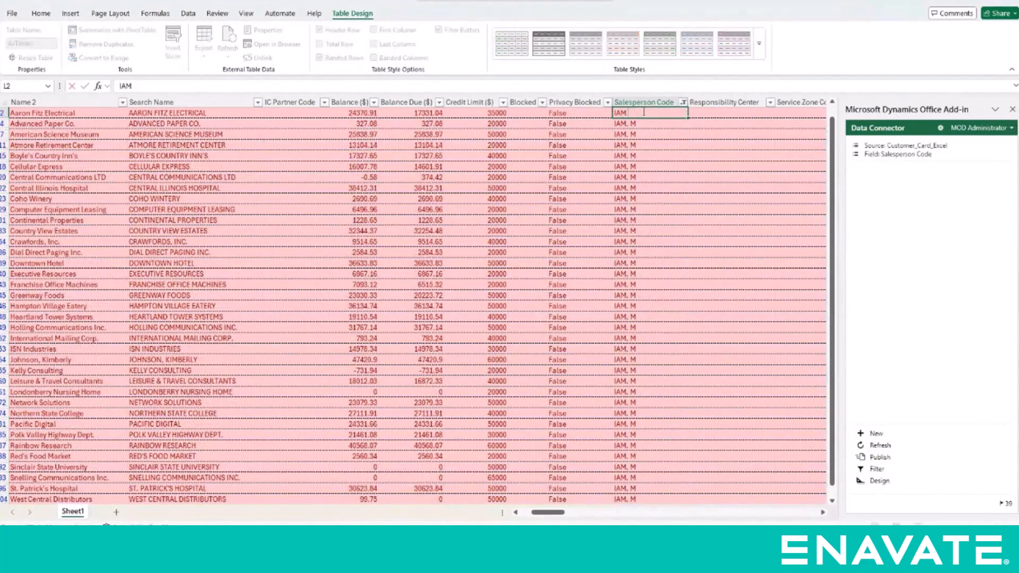
pyautogui.write('N M')
pyautogui.press('BackSpace')
pyautogui.click(659, 134)
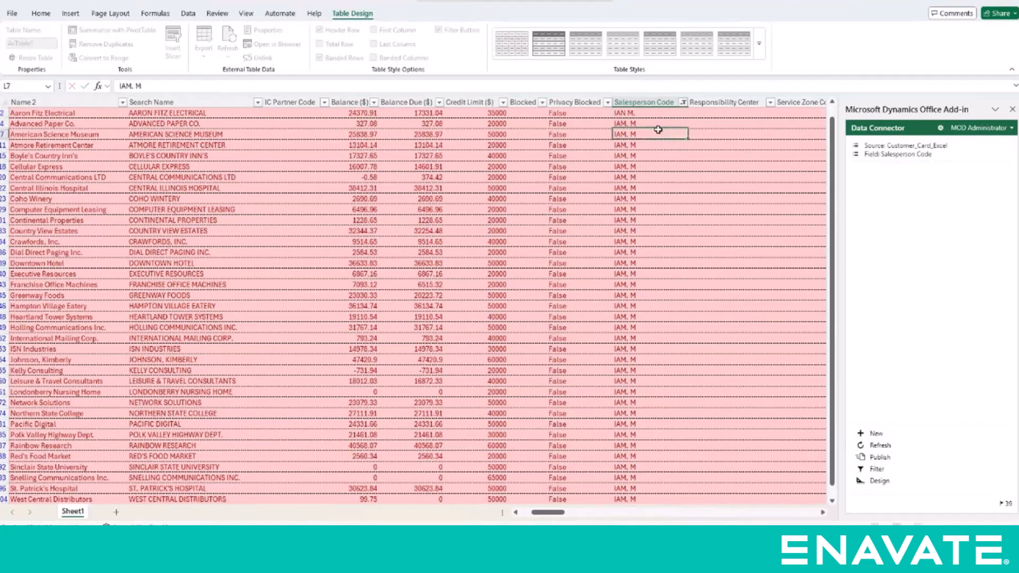
pyautogui.click(659, 115)
pyautogui.moveTo(689, 119); pyautogui.dragTo(661, 477)
# - Remove the Salesperson Code filter to show all customers and publish the corrected codes to the data source
pyautogui.click(684, 103)
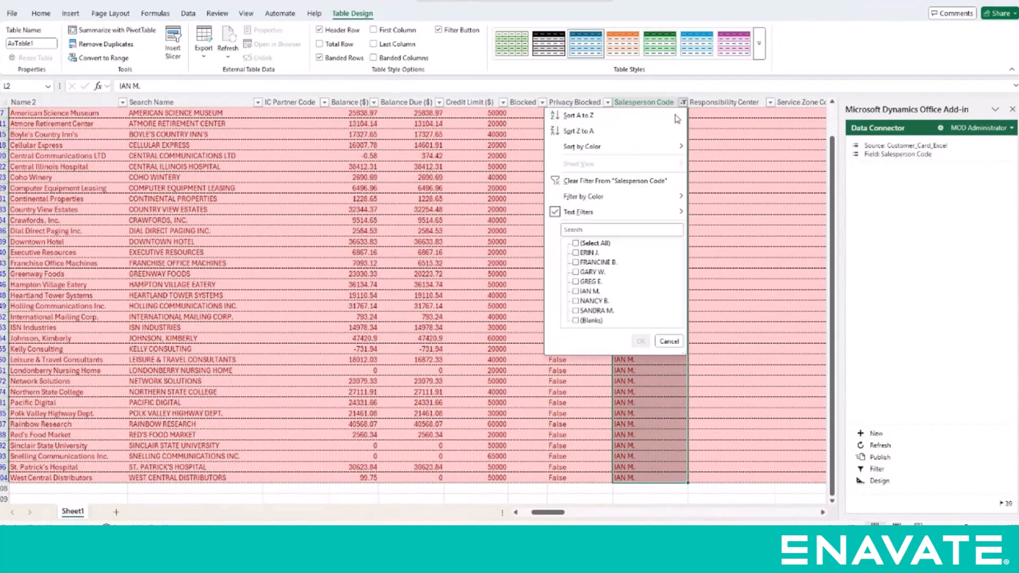
pyautogui.click(640, 341)
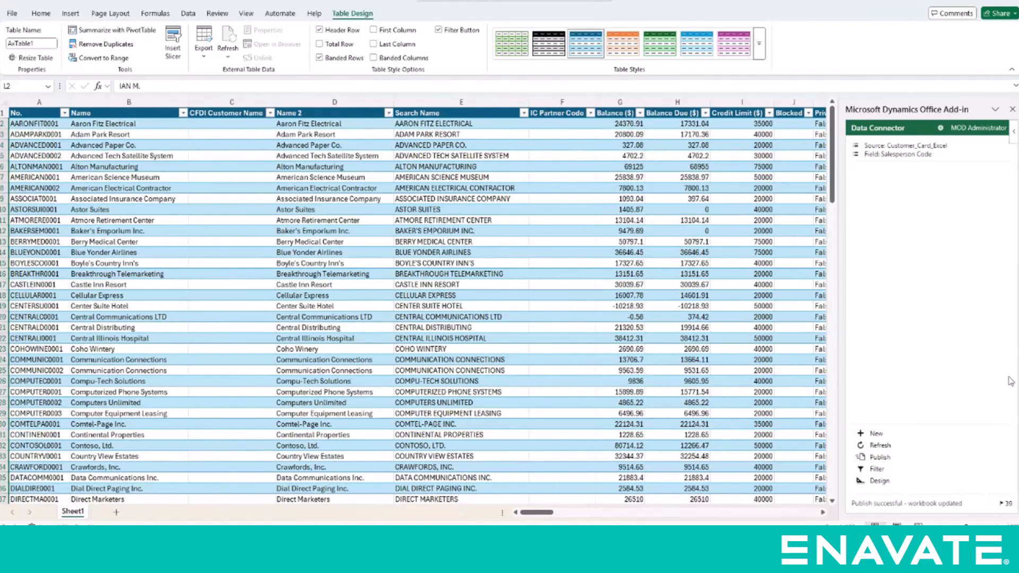
# - Switch back to Business Central and open the customer card of Aaron Fitz Electrical to check its salesperson code
pyautogui.hotkey('alt', 'Tab')
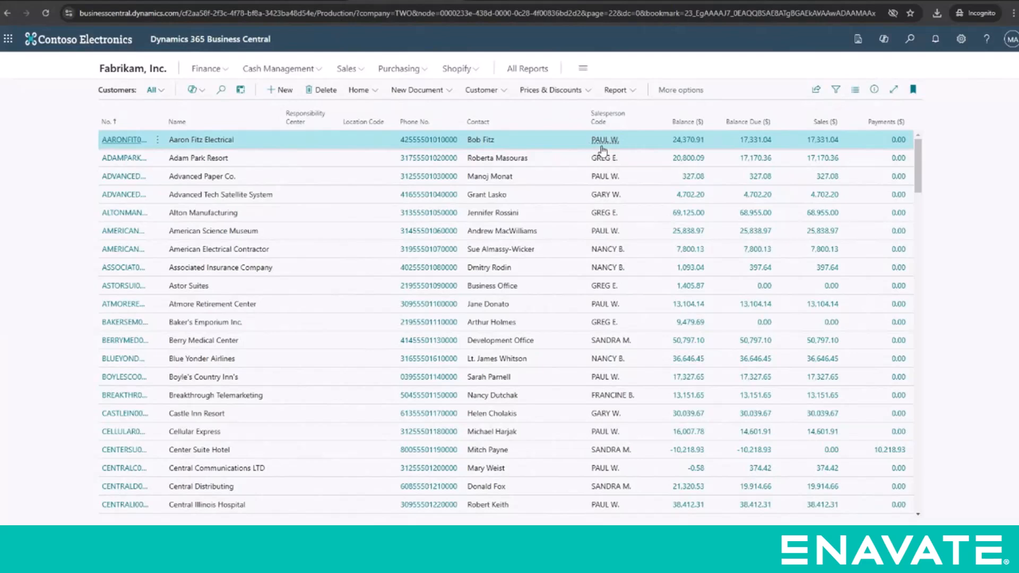
pyautogui.click(126, 140)
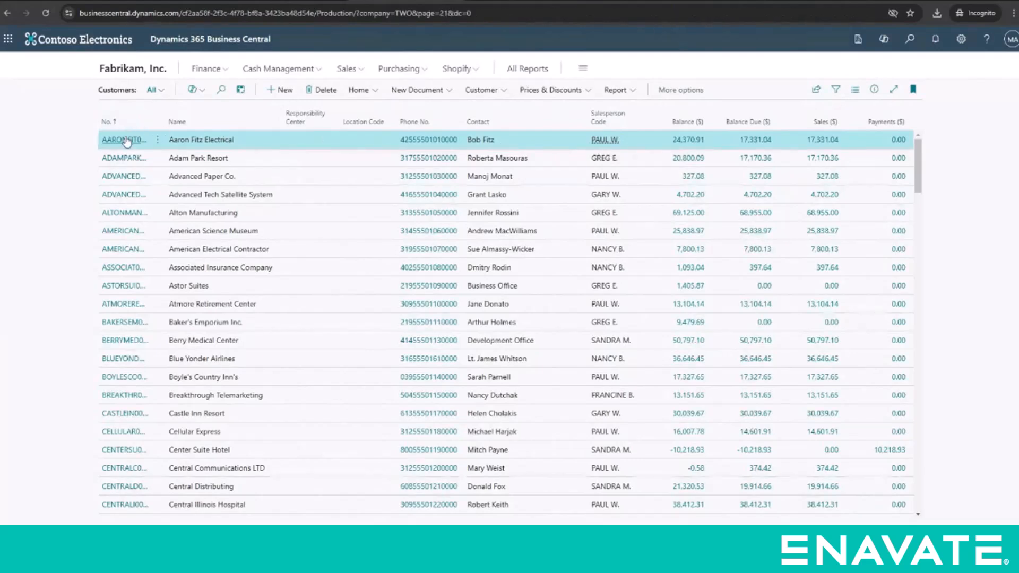